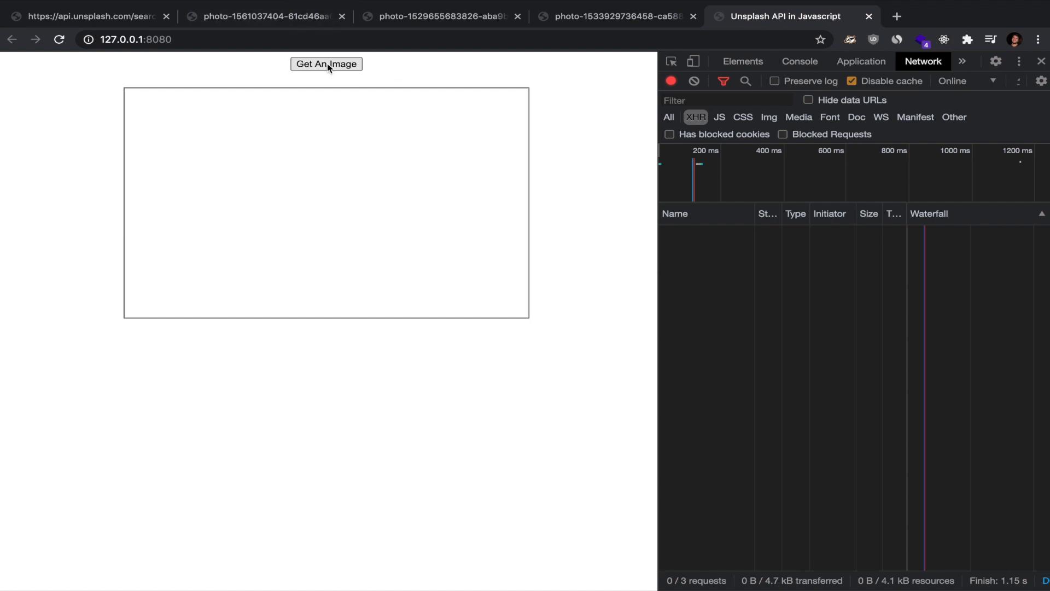
# - Fetch five random London photos in a row with the 'Get An Image' button, watching the Network requests
pyautogui.click(328, 68)
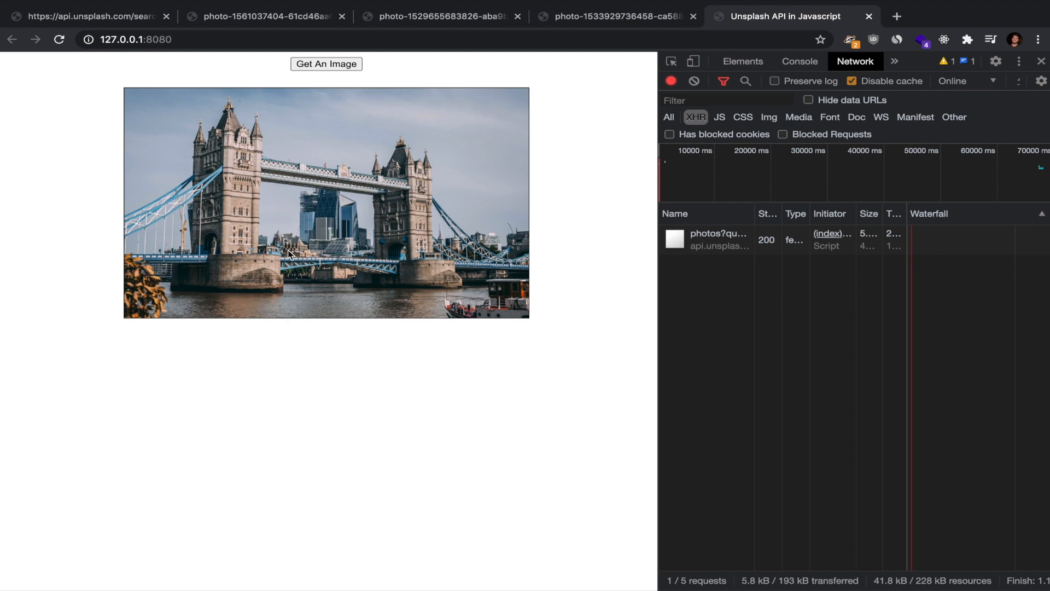
pyautogui.click(327, 65)
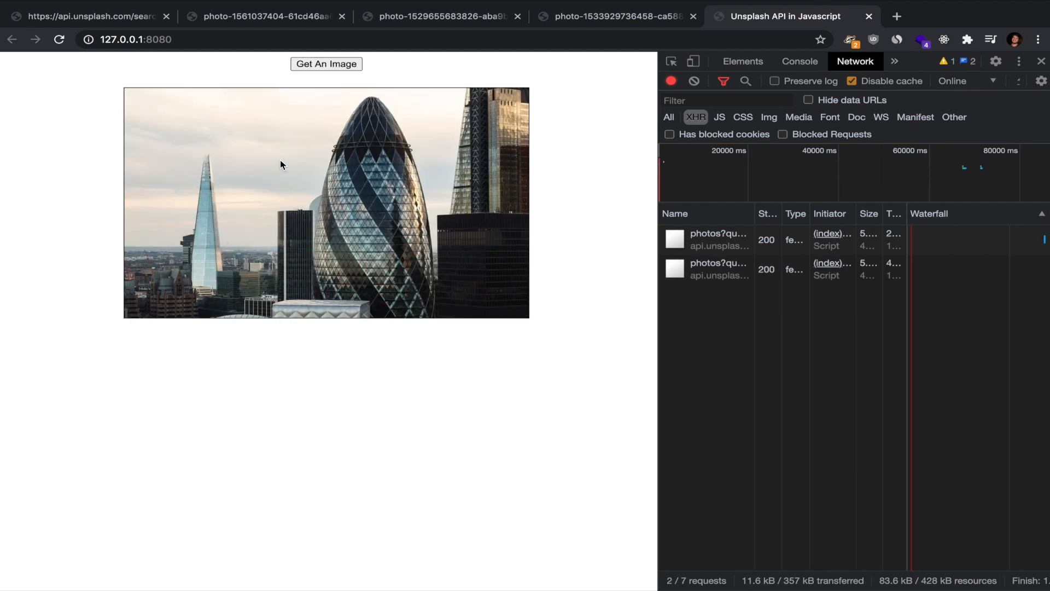
pyautogui.click(326, 64)
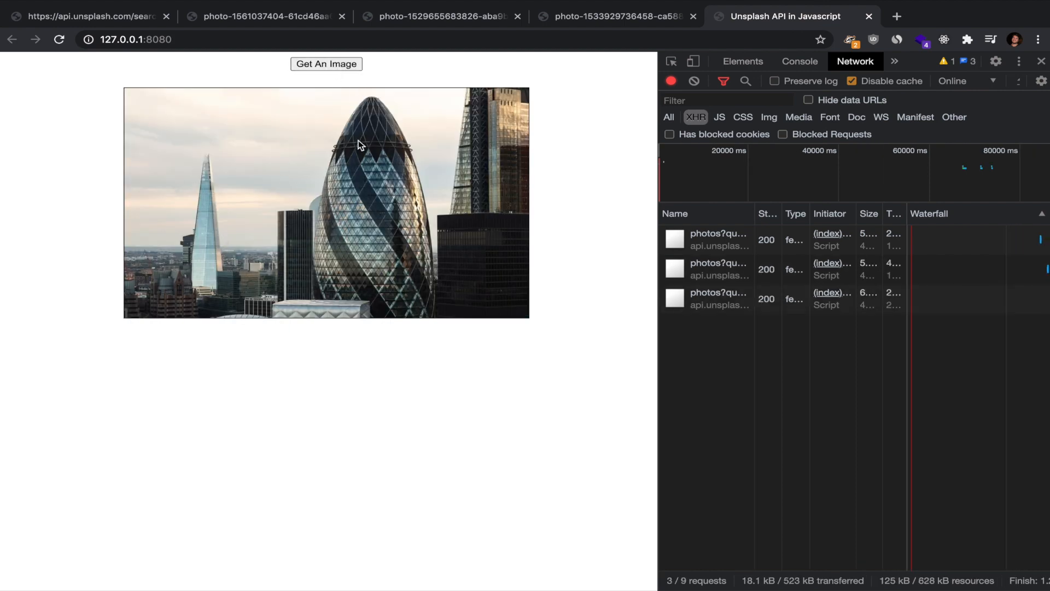
pyautogui.click(327, 64)
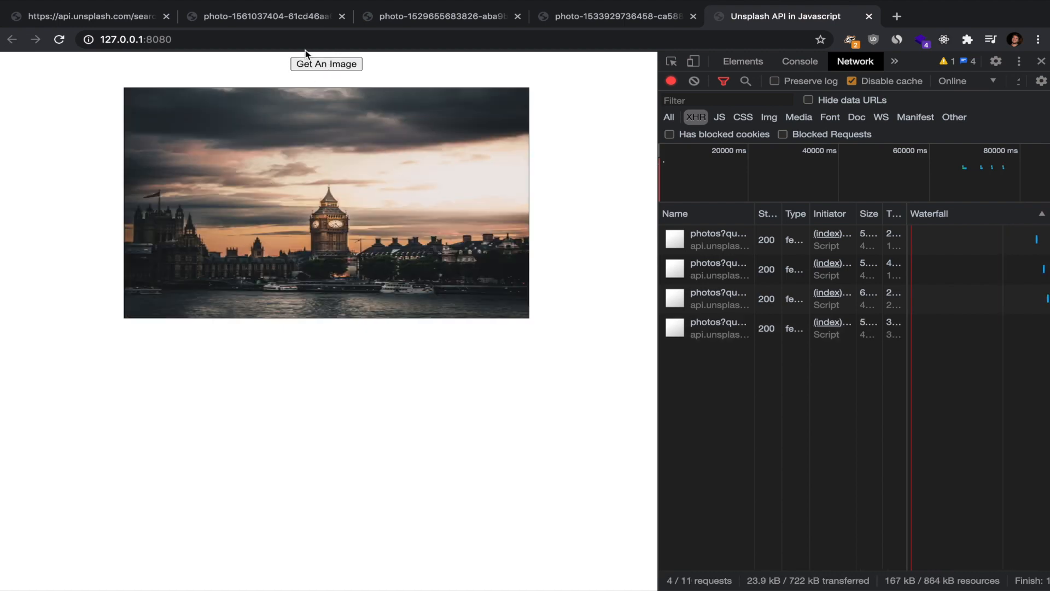
pyautogui.click(318, 65)
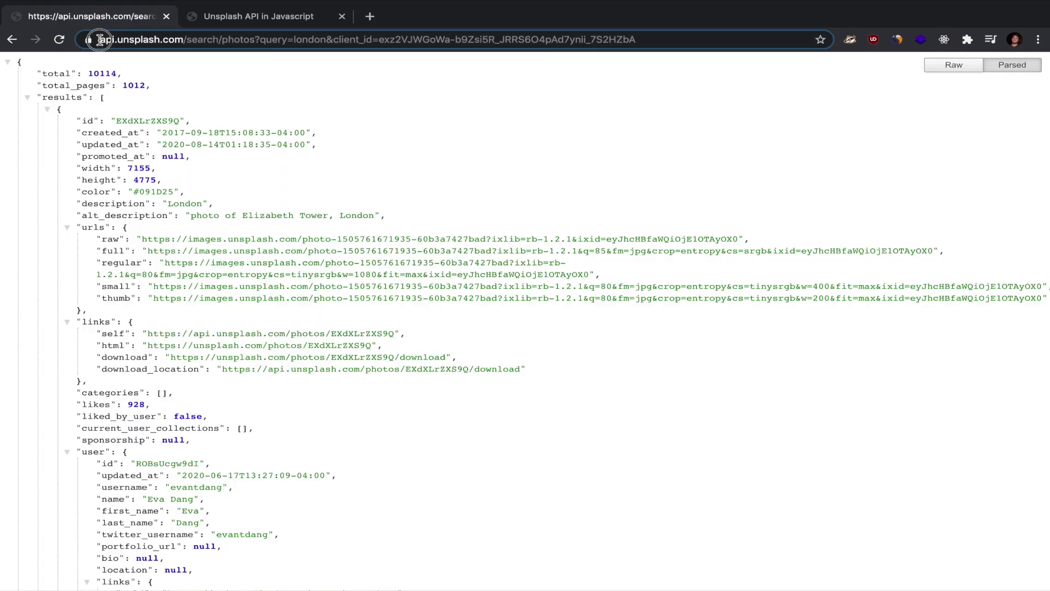
# - Highlight the Unsplash API request address and its 'search' path segment
pyautogui.moveTo(92, 39); pyautogui.dragTo(631, 39)
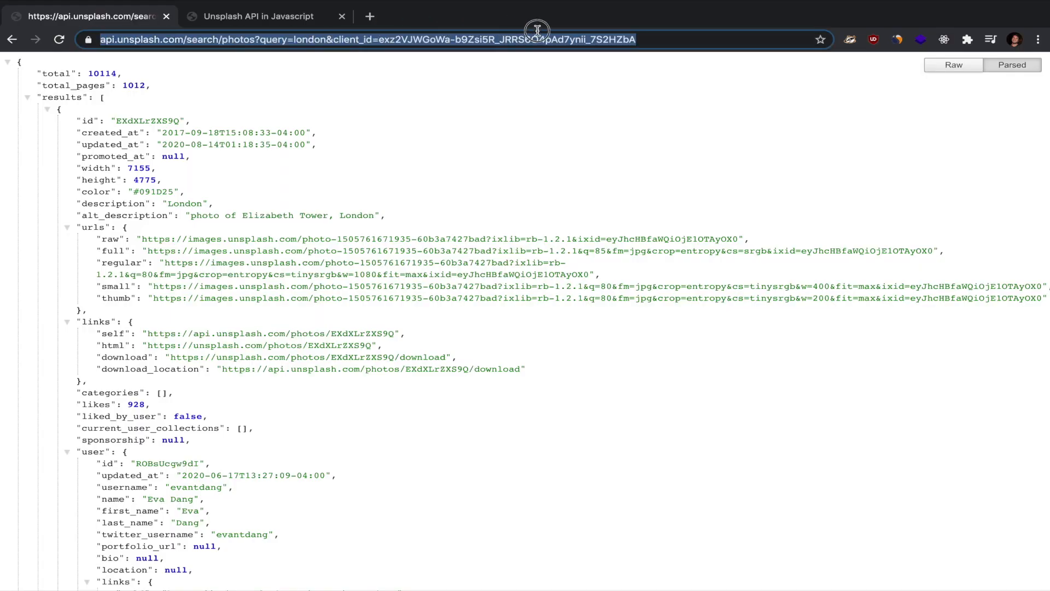
pyautogui.click(193, 40)
pyautogui.doubleClick(193, 40)
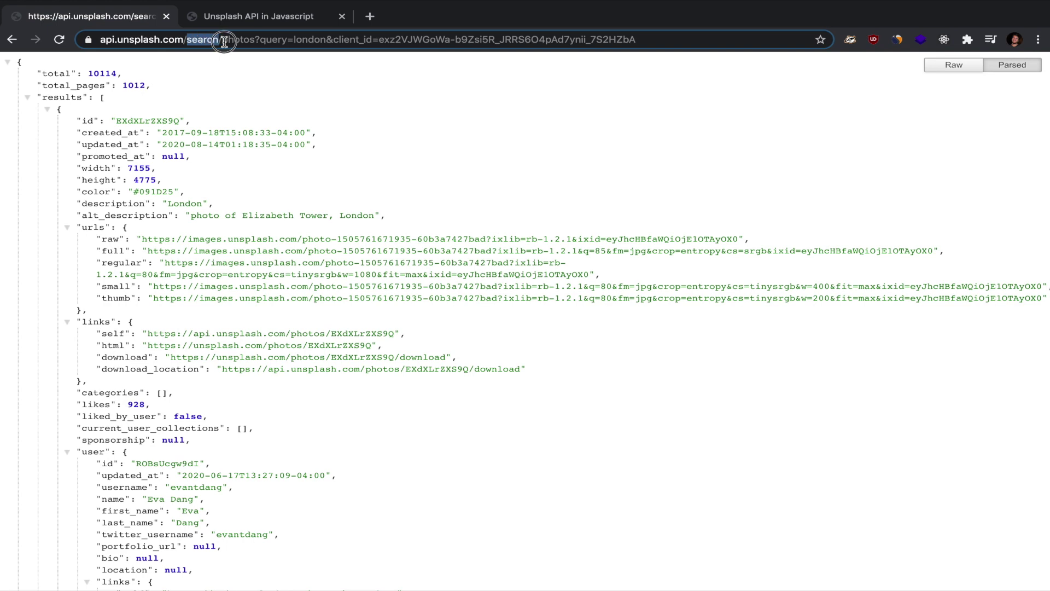
pyautogui.click(492, 89)
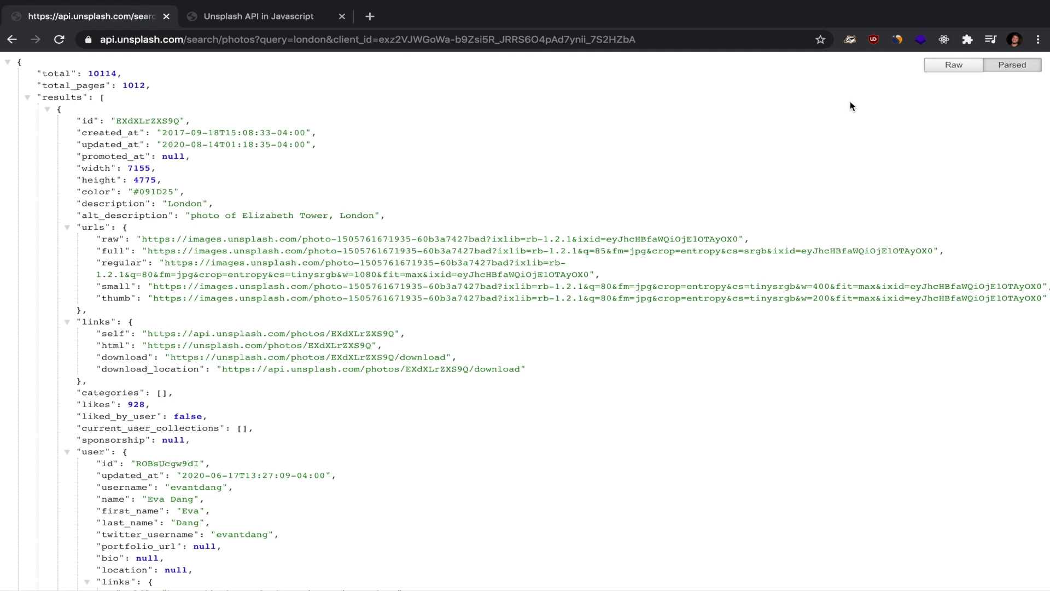
# - Collapse results 1–3 and open the fourth result's regular-size Big Ben image URL
pyautogui.click(29, 97)
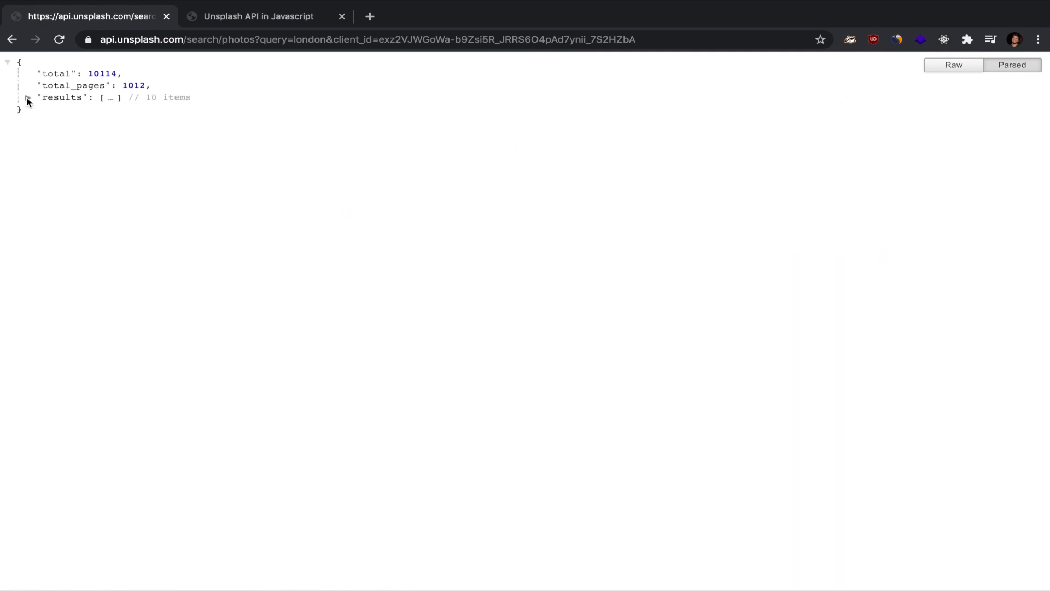
pyautogui.click(27, 97)
pyautogui.click(47, 121)
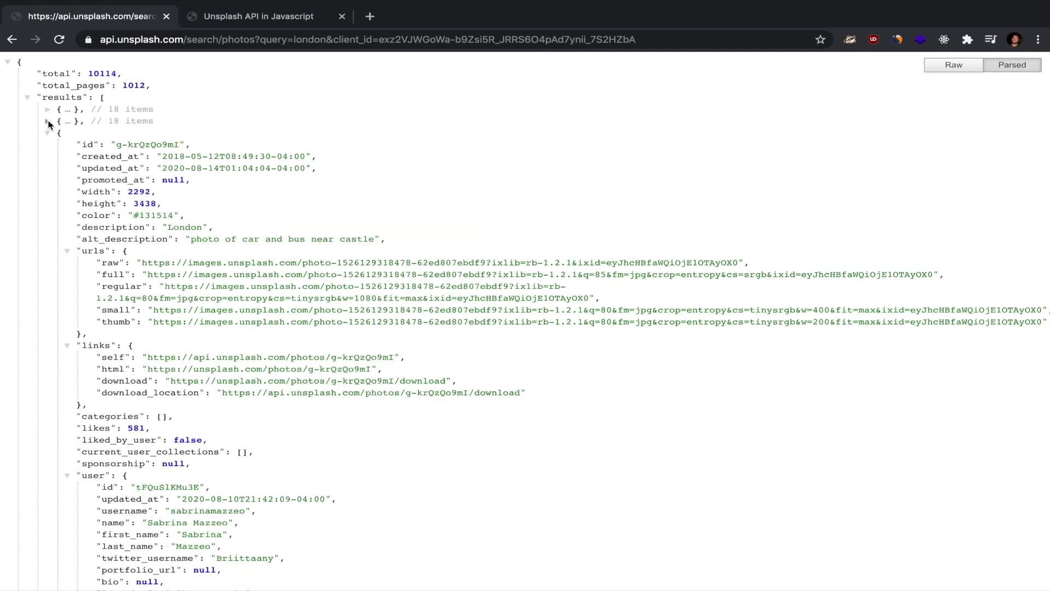
pyautogui.click(47, 132)
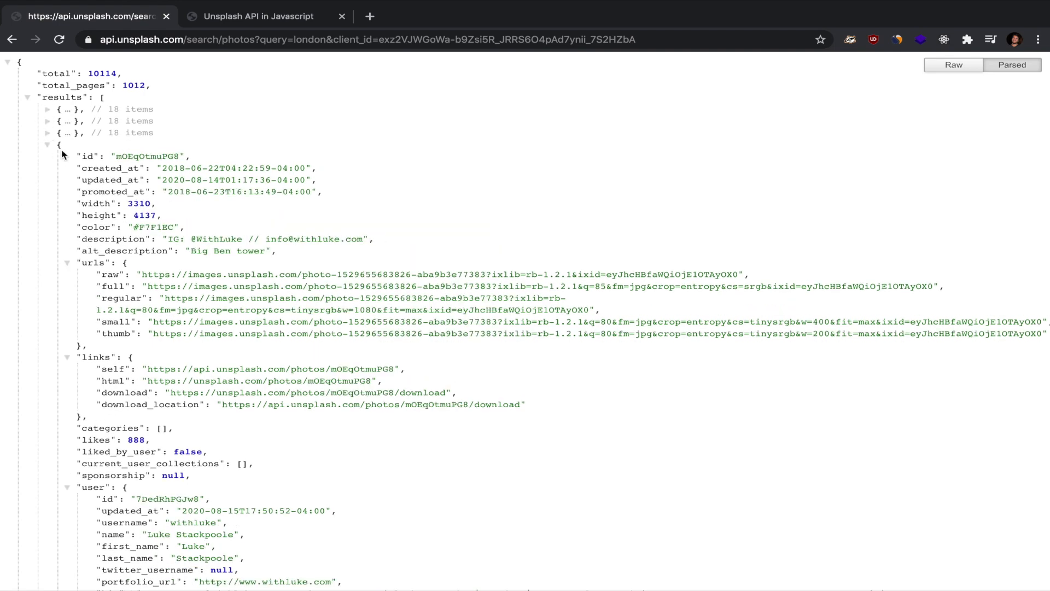
pyautogui.doubleClick(92, 263)
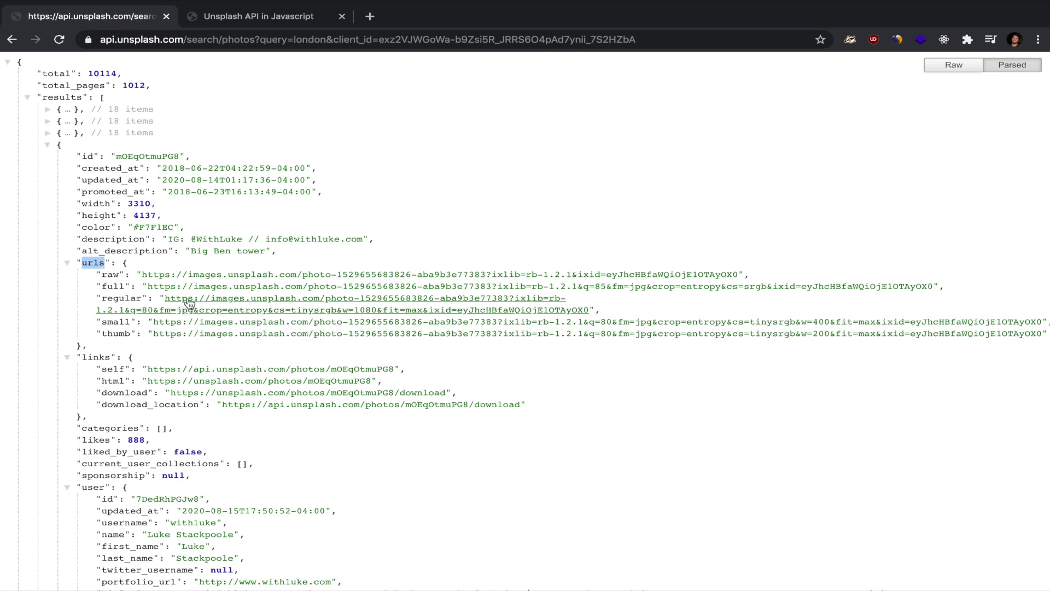
pyautogui.click(252, 305)
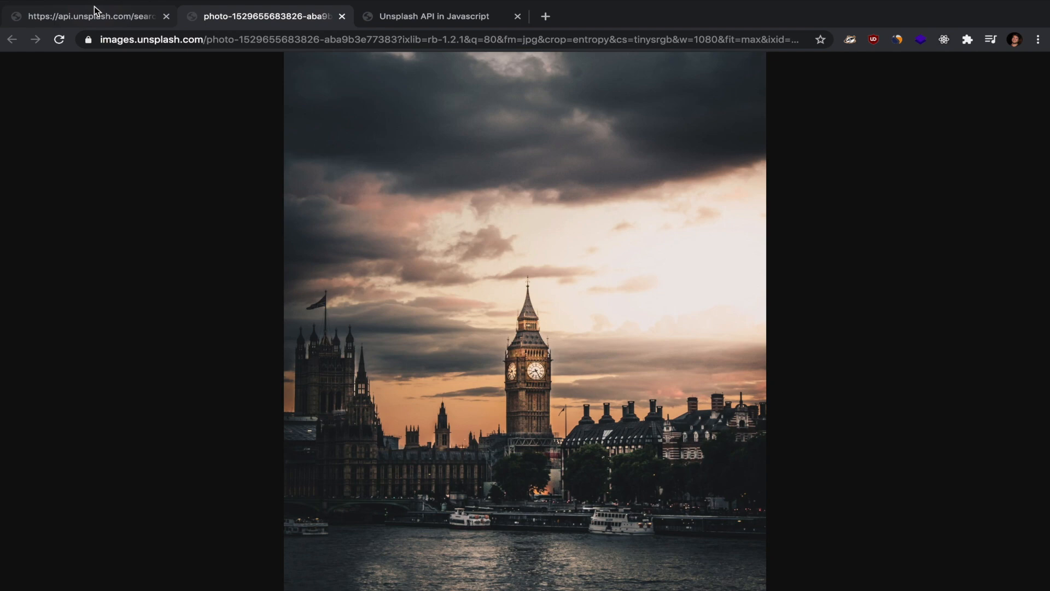
# - Open the fifth London result's image in a new tab and view the London Bridge photo
pyautogui.click(93, 16)
pyautogui.click(50, 147)
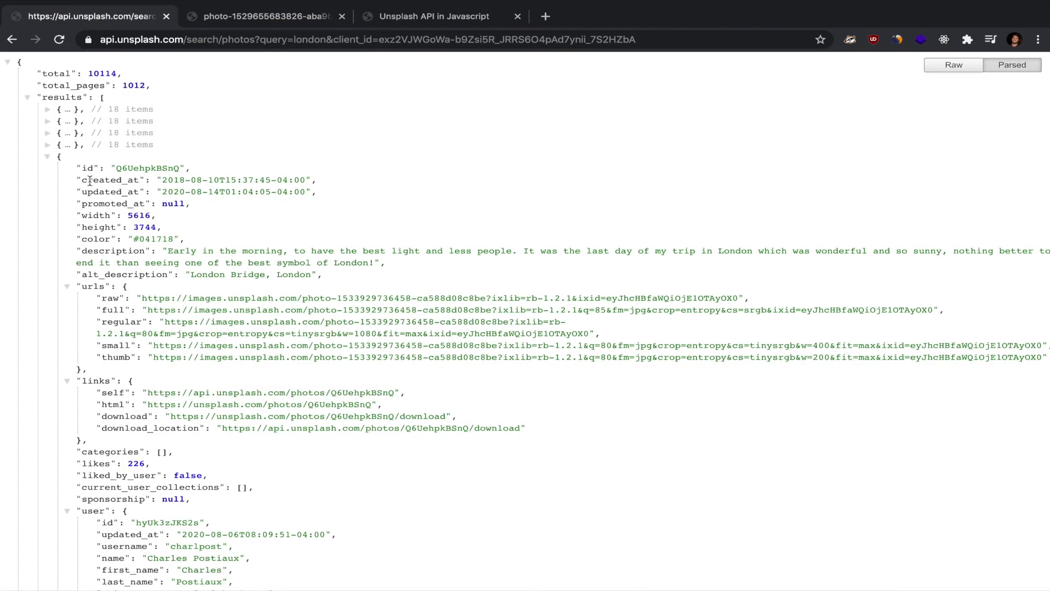
pyautogui.middleClick(246, 321)
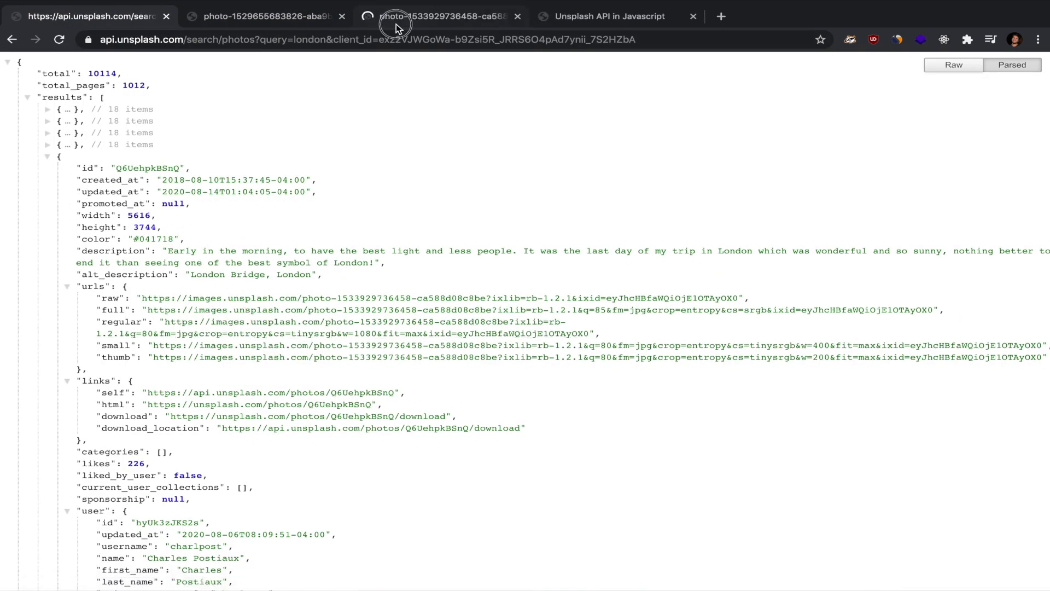
pyautogui.click(411, 16)
pyautogui.click(99, 16)
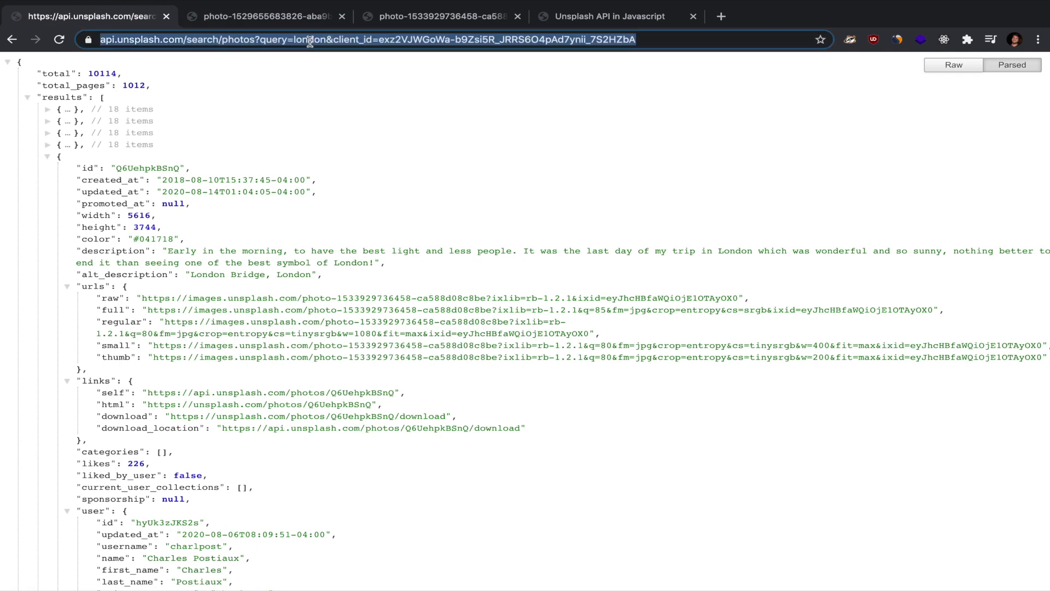
# - Change the query from 'london' to 'dog', open the first dog's full image, then return to the local page
pyautogui.doubleClick(344, 40)
pyautogui.write('dog')
pyautogui.press('Return')
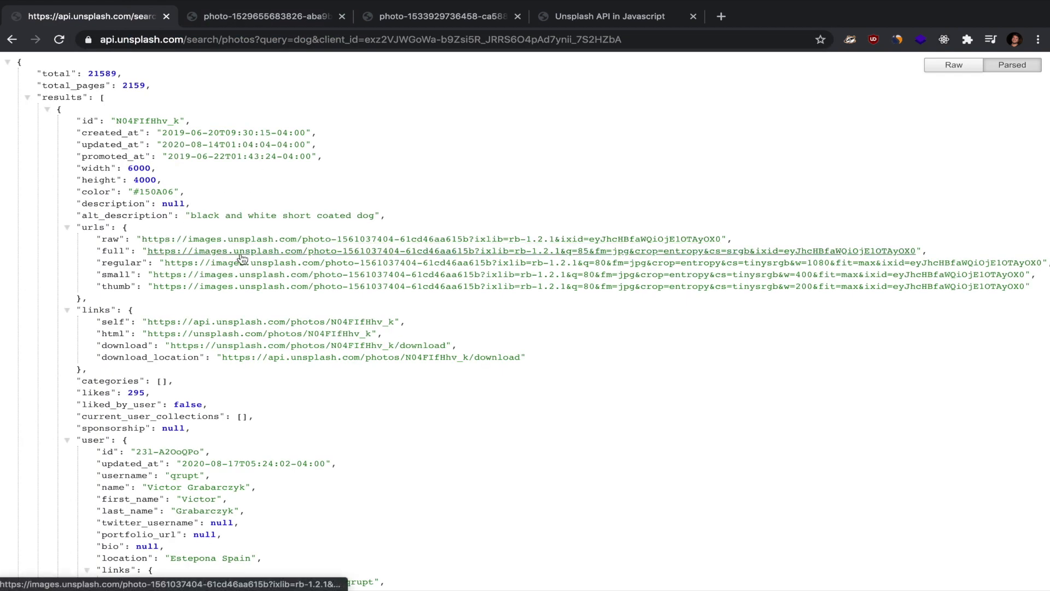
pyautogui.middleClick(254, 251)
pyautogui.click(314, 20)
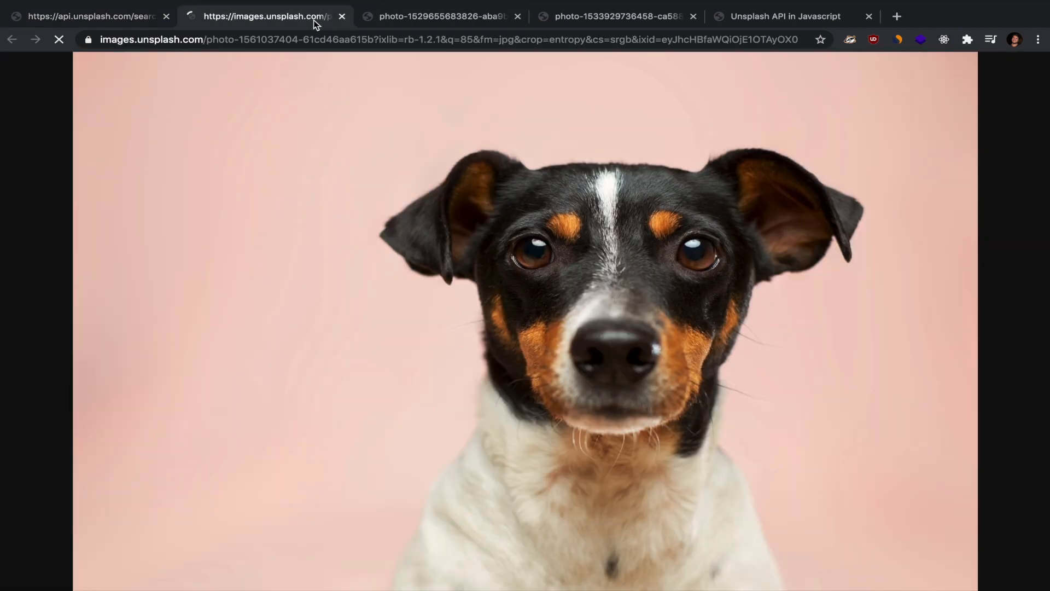
pyautogui.click(99, 17)
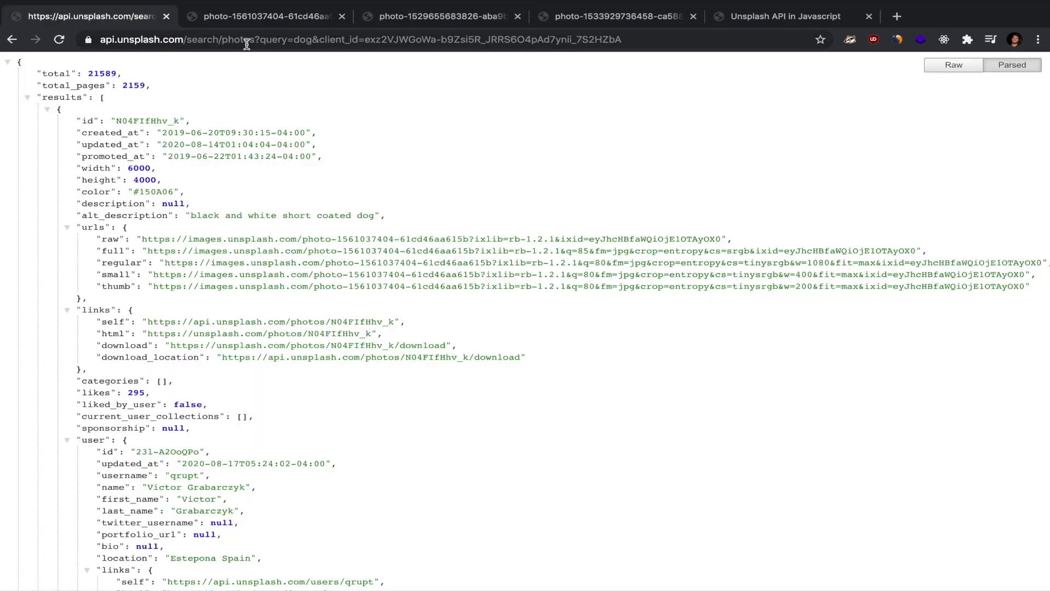
pyautogui.click(266, 43)
pyautogui.hotkey('ctrl', 'shift', 'Tab')
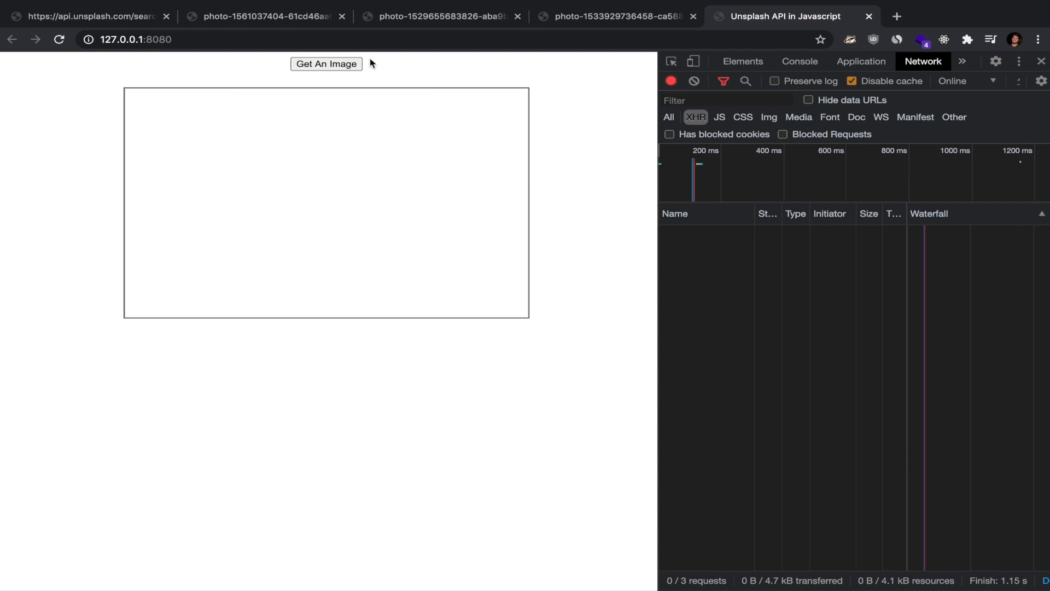
# - Load five more random London photos on the local page, each logging a new photos request
pyautogui.click(327, 66)
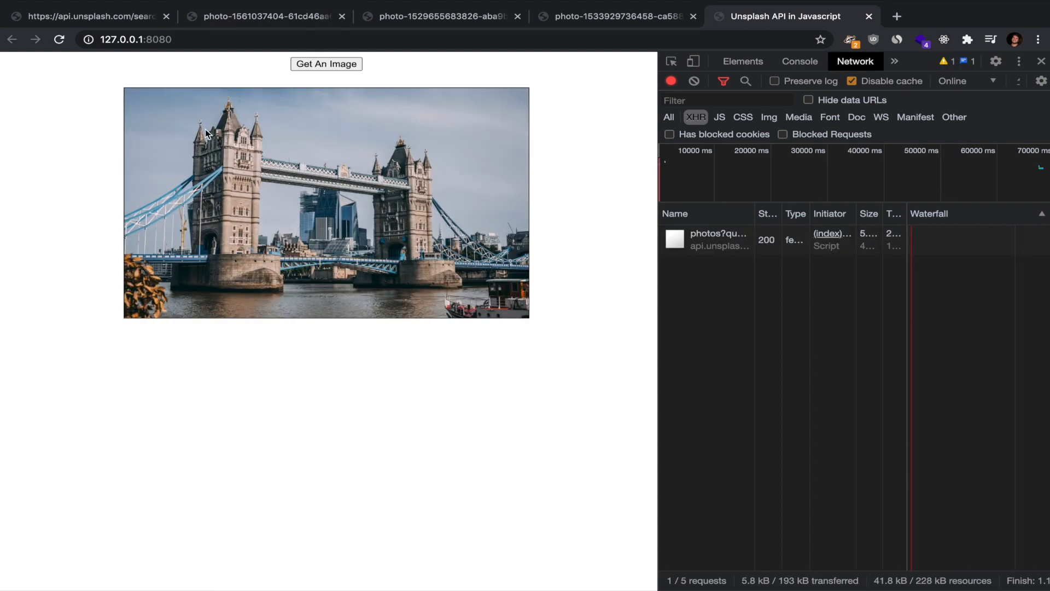
pyautogui.click(328, 64)
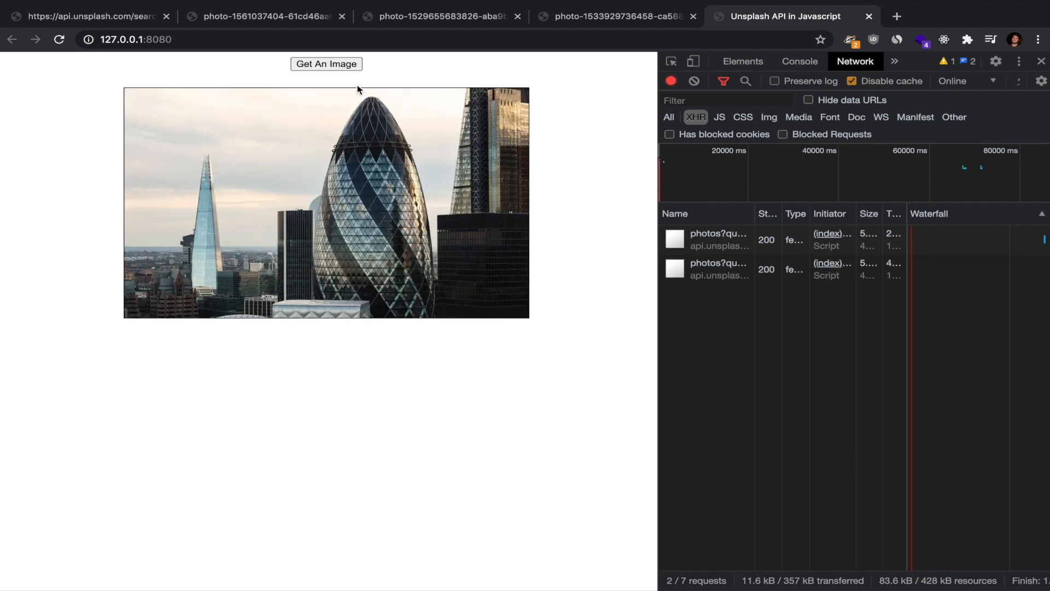
pyautogui.click(343, 64)
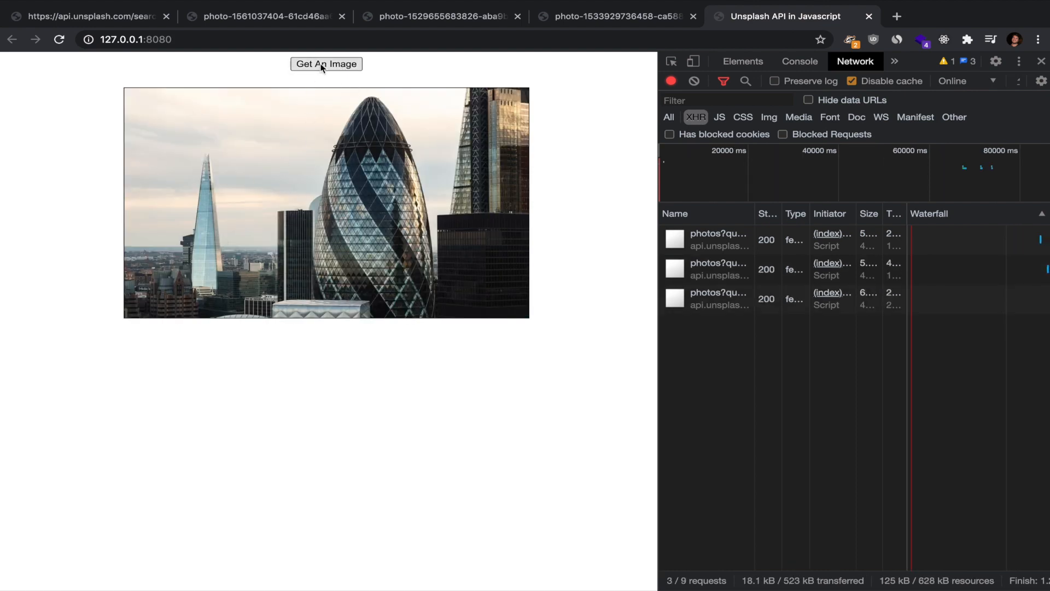
pyautogui.click(327, 64)
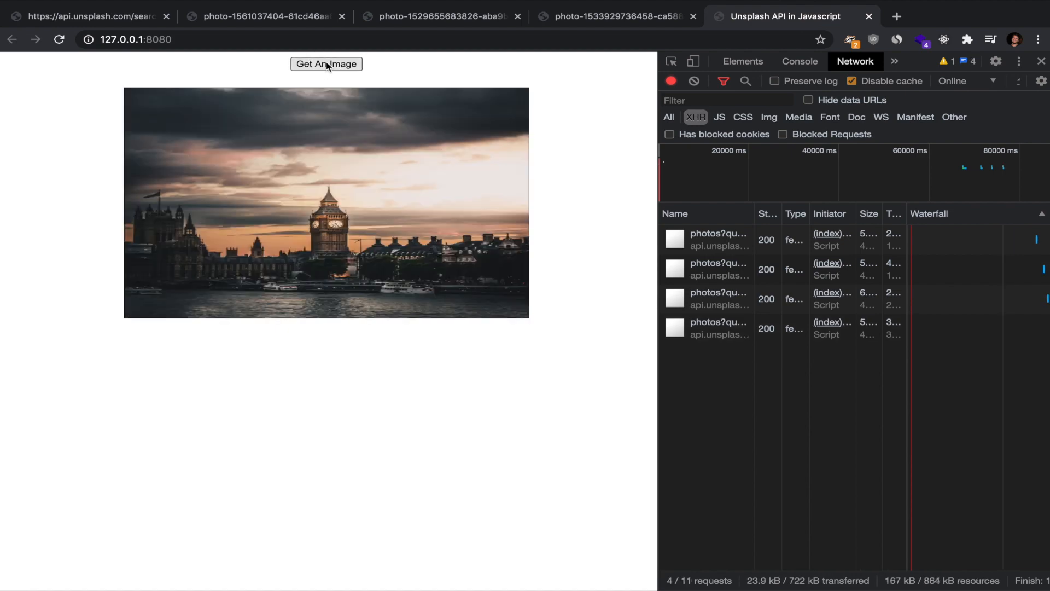
pyautogui.click(318, 64)
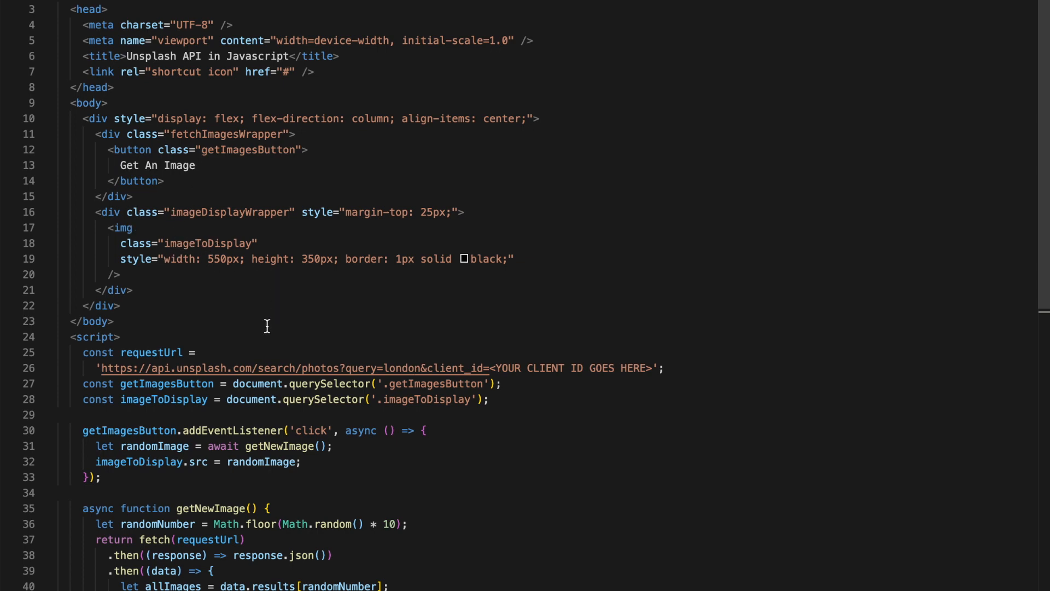
# - Switch to Chrome, reload the photo page to empty the image frame and console, and return to VS Code
pyautogui.hotkey('ctrl', 'Left')
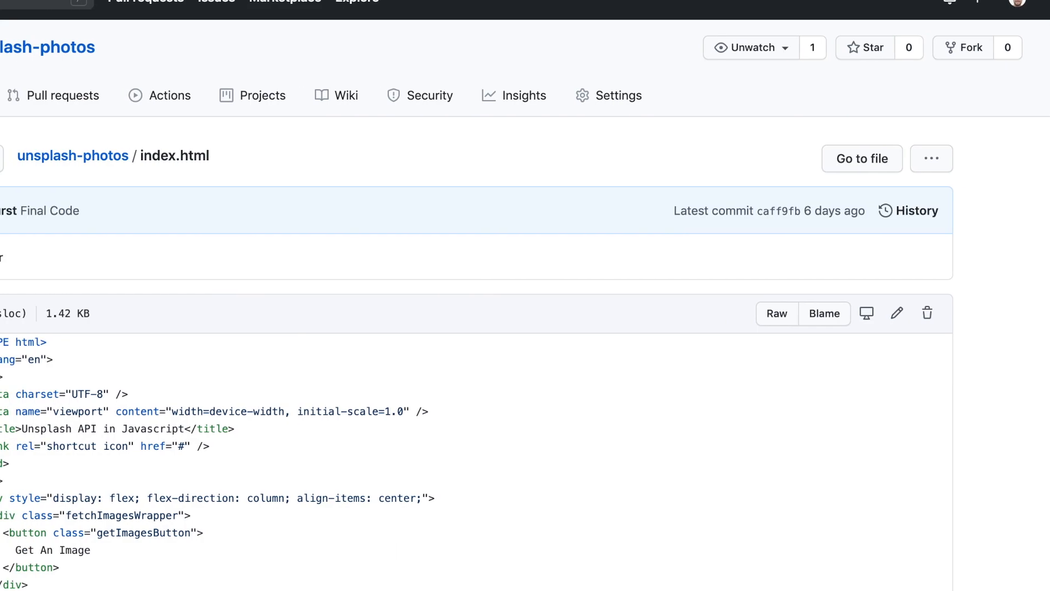
pyautogui.hotkey('ctrl', 'Left')
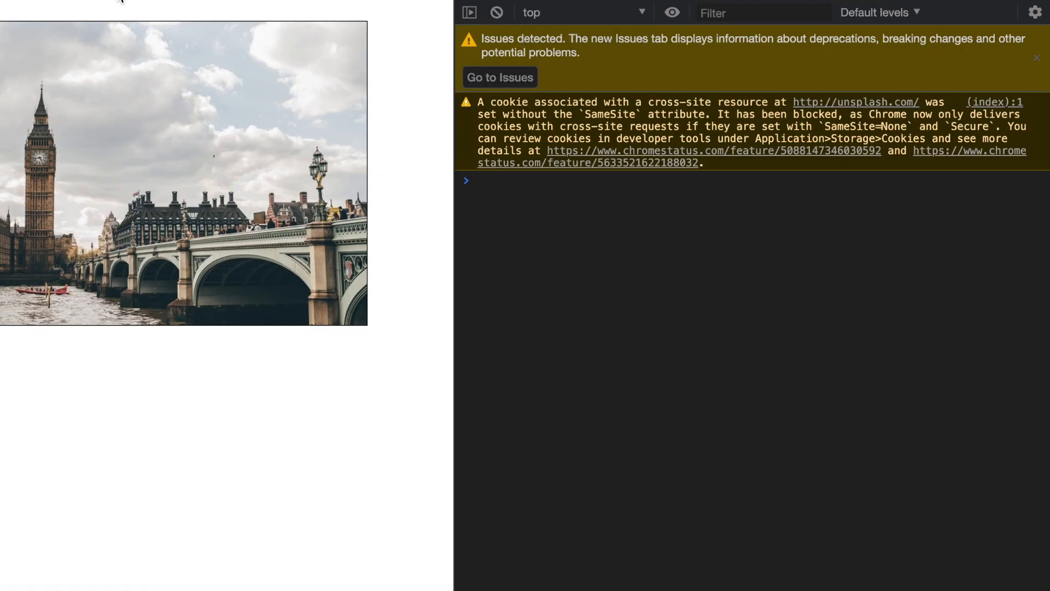
pyautogui.hotkey('ctrl', 'r')
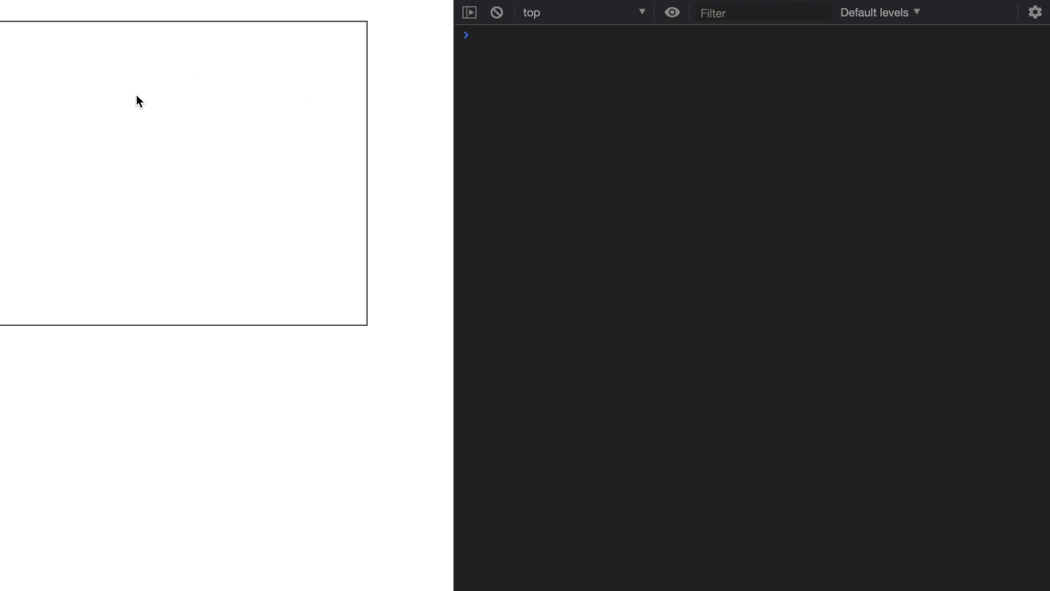
pyautogui.hotkey('ctrl', 'Right')
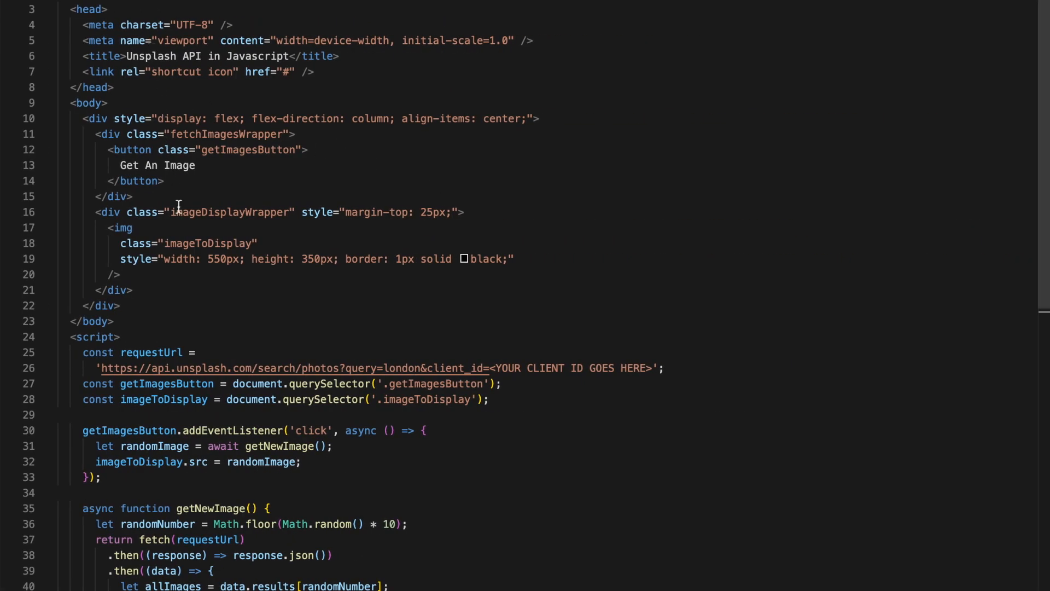
pyautogui.scroll(-2, 168, 291)
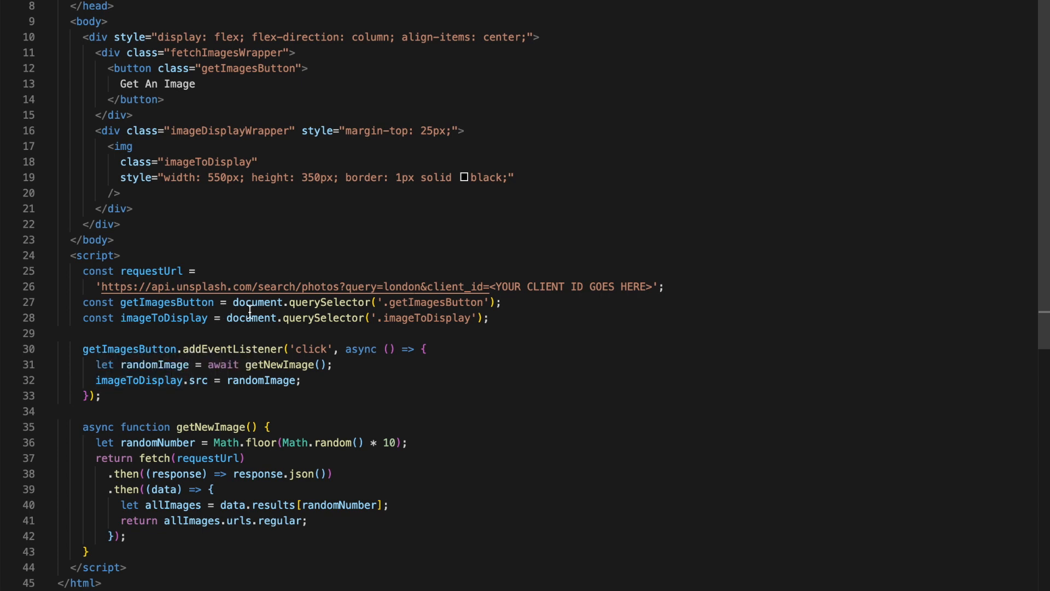
pyautogui.scroll(5, 148, 76)
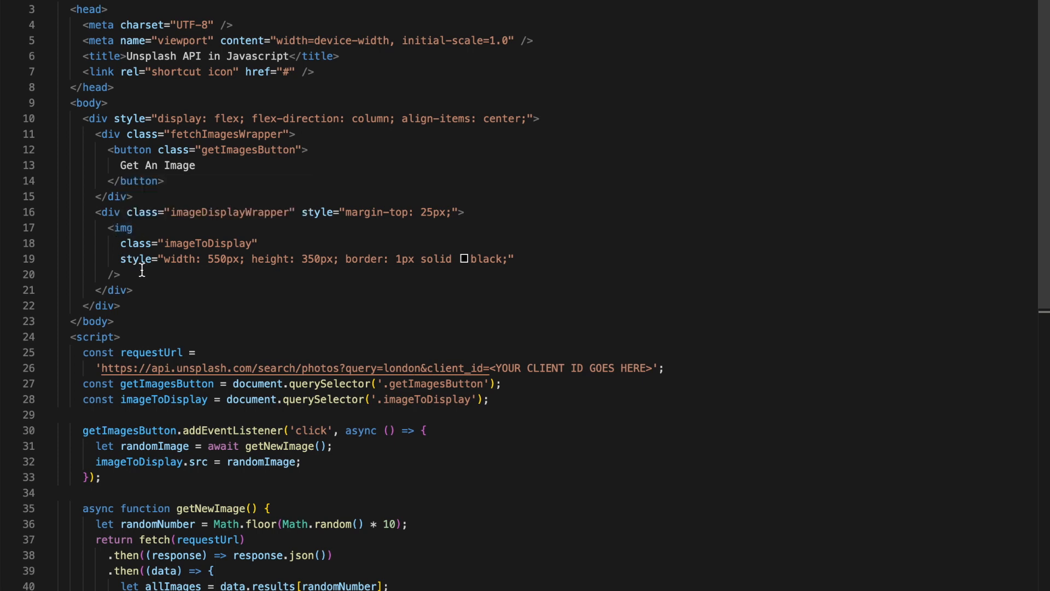
pyautogui.moveTo(271, 178)
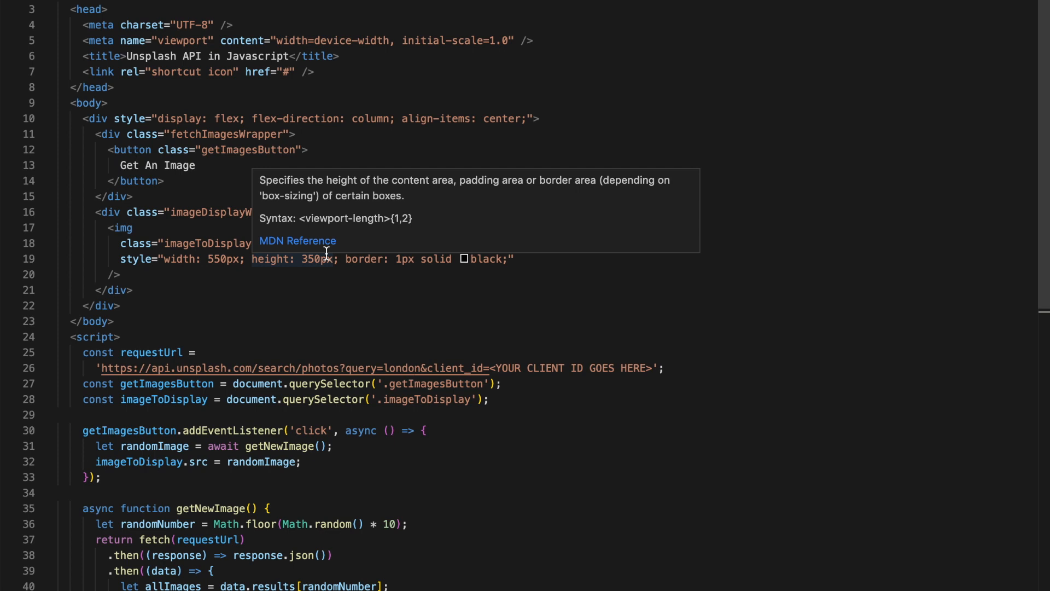
pyautogui.scroll(-2, 296, 476)
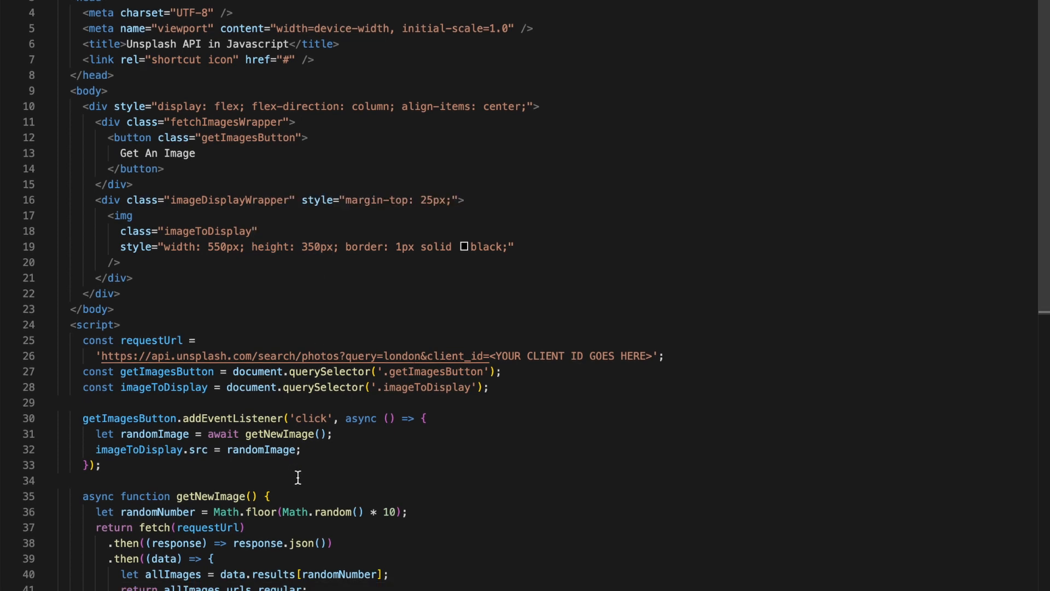
pyautogui.scroll(-2, 295, 476)
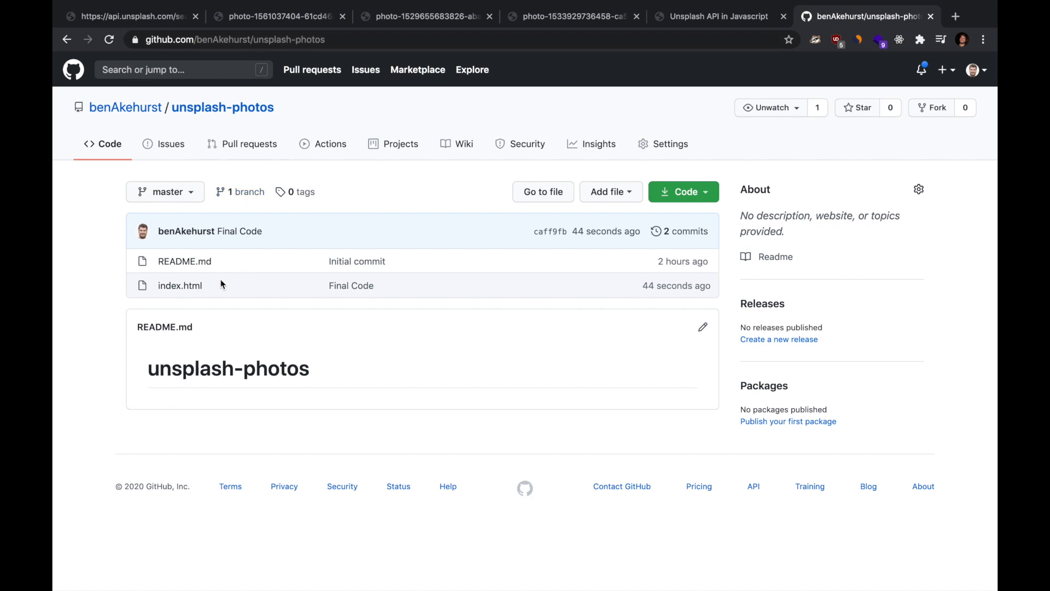
# - View index.html in the unsplash-photos repo, highlighting the request URL with its client ID placeholder
pyautogui.click(178, 285)
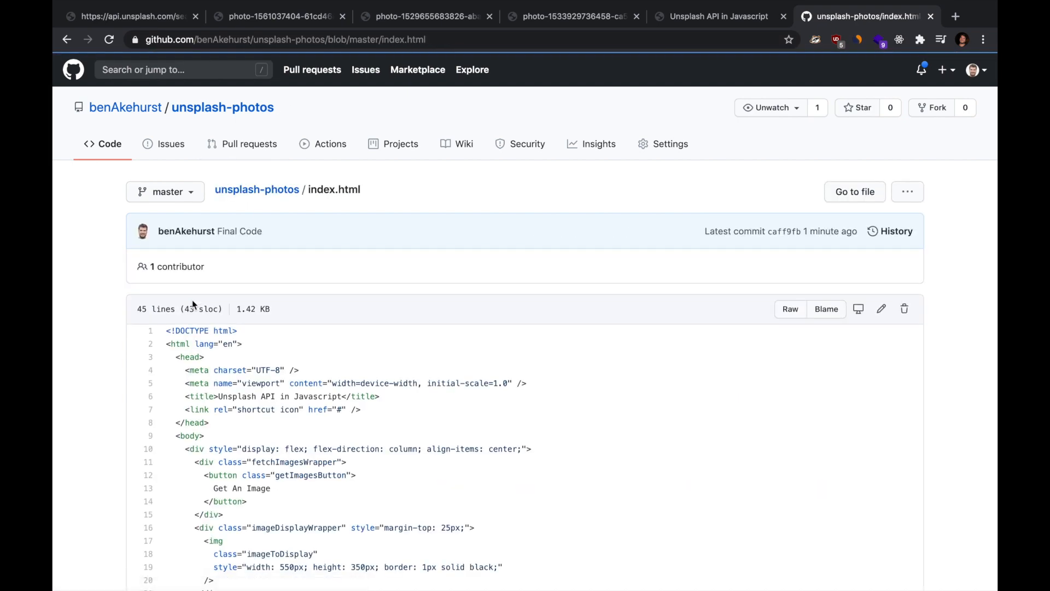
pyautogui.scroll(-5, 227, 357)
pyautogui.scroll(-2, 227, 357)
pyautogui.scroll(-5, 227, 357)
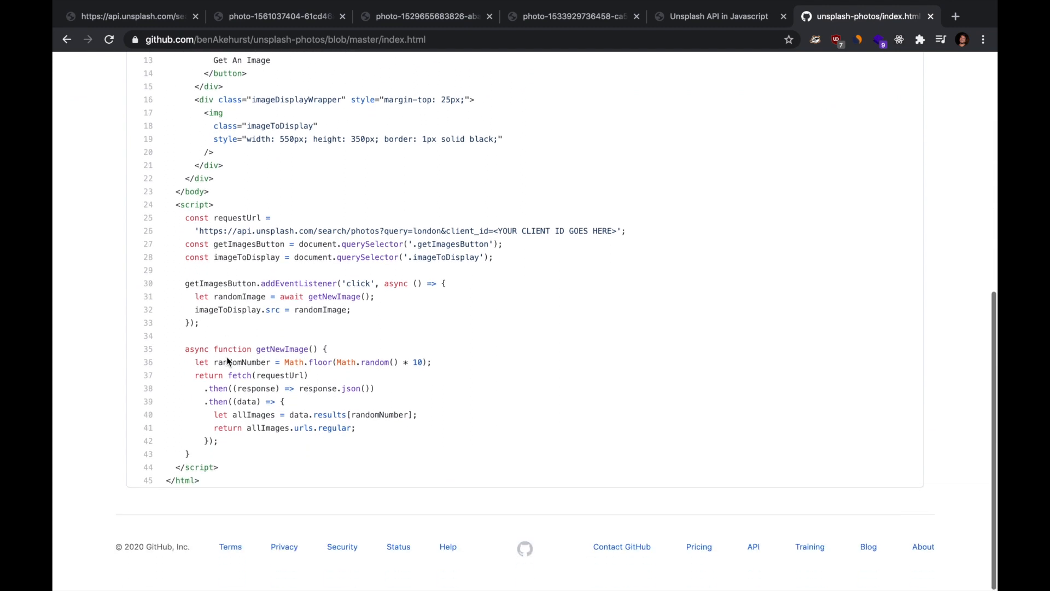
pyautogui.moveTo(176, 204)
pyautogui.mouseDown()
pyautogui.moveTo(227, 361)
pyautogui.moveTo(242, 467)
pyautogui.mouseUp()
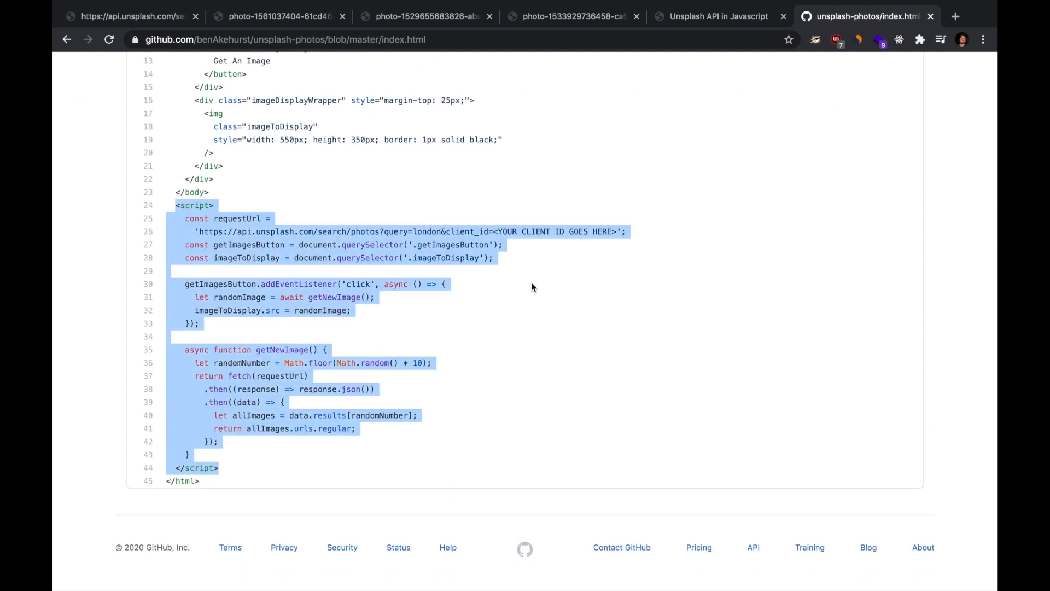
pyautogui.click(521, 272)
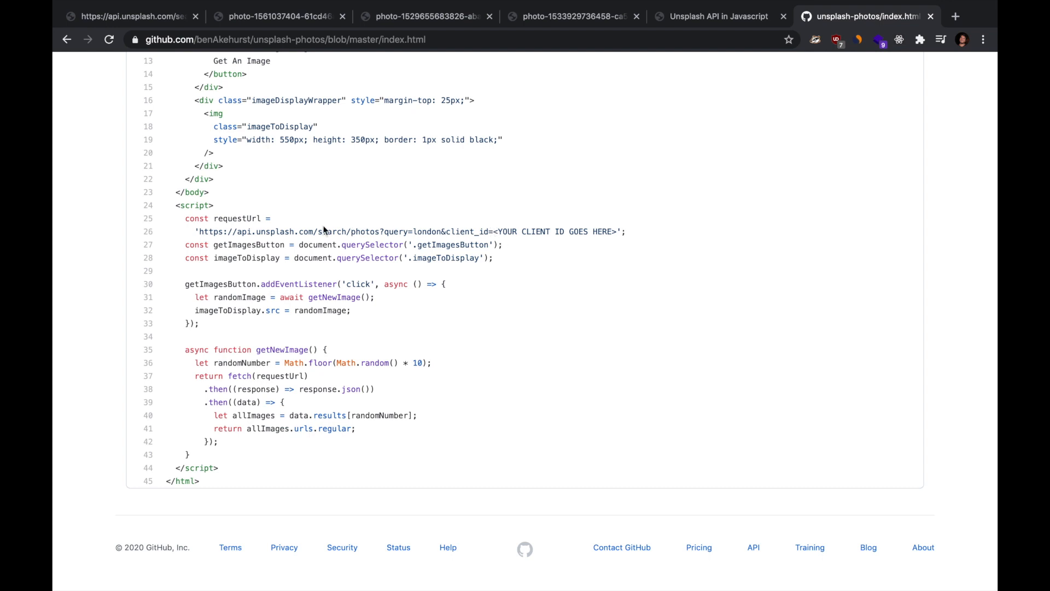
pyautogui.moveTo(197, 231); pyautogui.dragTo(622, 232)
pyautogui.click(499, 235)
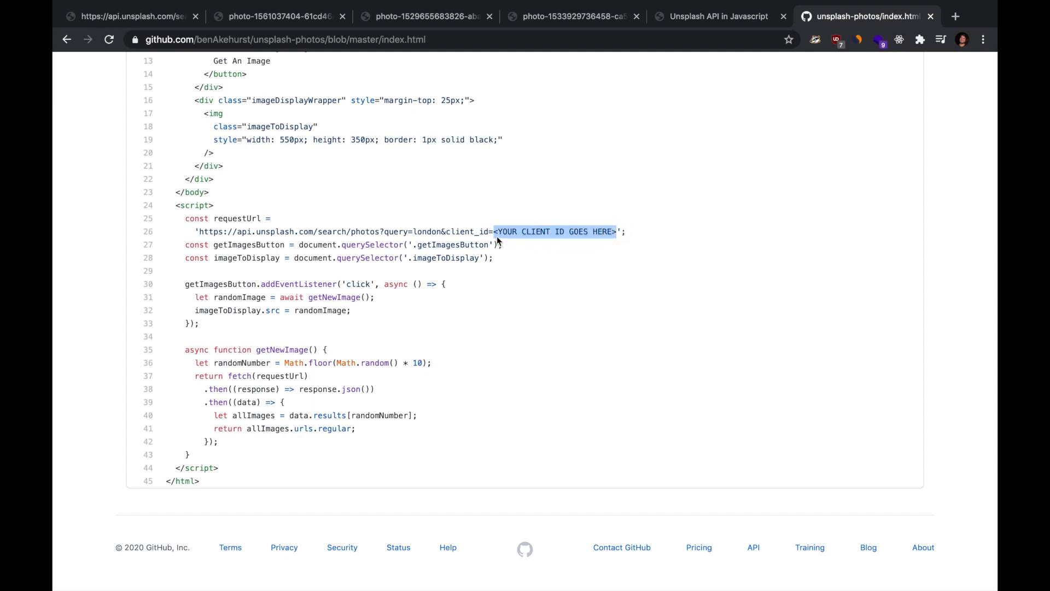
pyautogui.click(528, 237)
pyautogui.scroll(1, 525, 246)
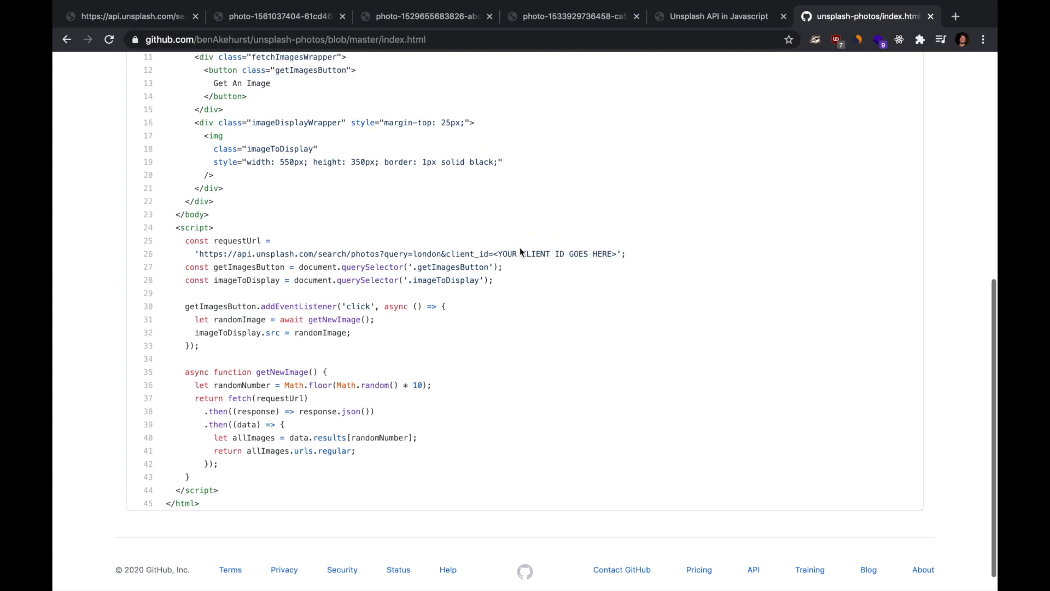
pyautogui.scroll(8, 519, 247)
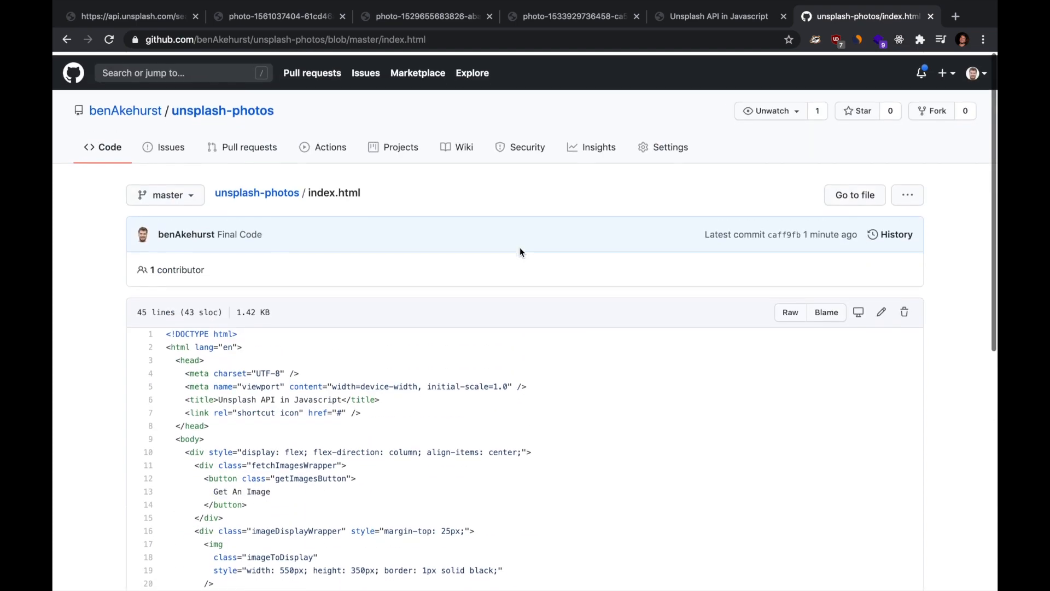